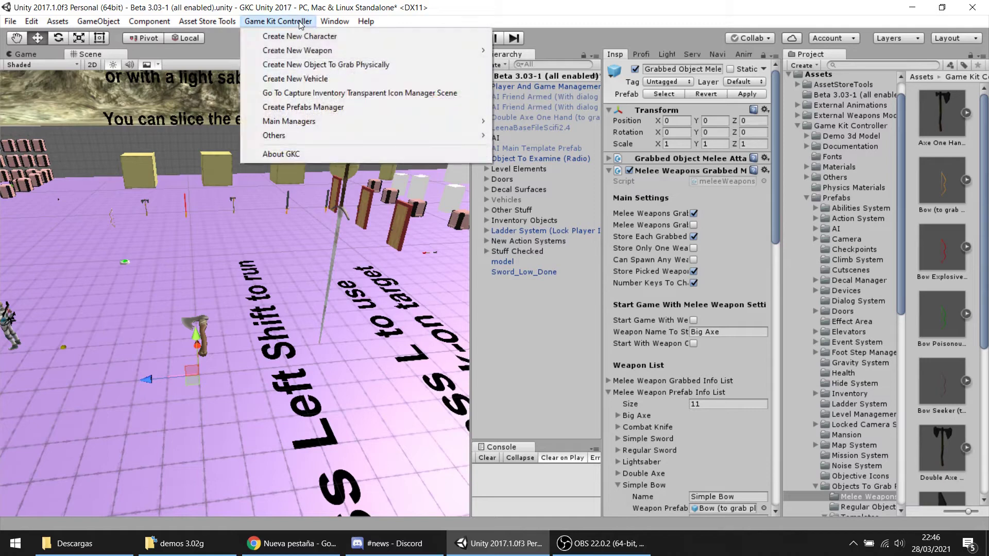
Step: Create the 'Axe One Hand' melee weapon object from the 'model' mesh using Create New Melee Weapon
{"action": "mouse_move", "coordinate": [369, 53]}
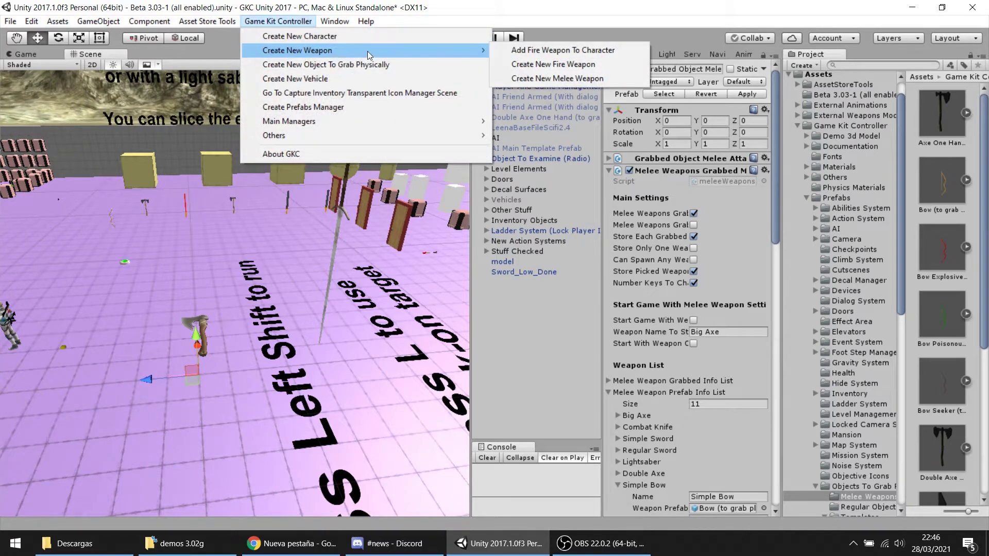
{"action": "left_click", "coordinate": [557, 78]}
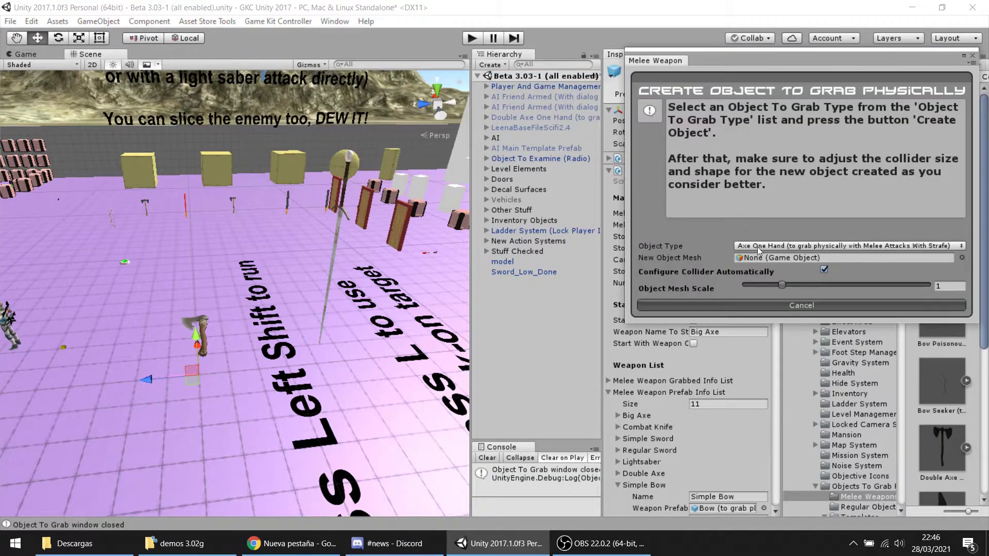
{"action": "left_click_drag", "start_coordinate": [512, 263], "coordinate": [752, 258]}
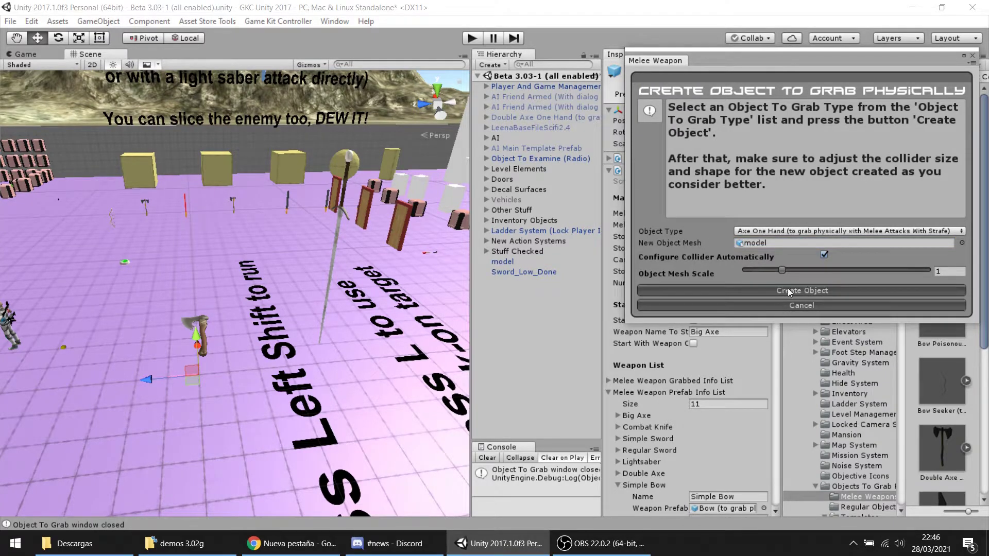
{"action": "left_click", "coordinate": [788, 290]}
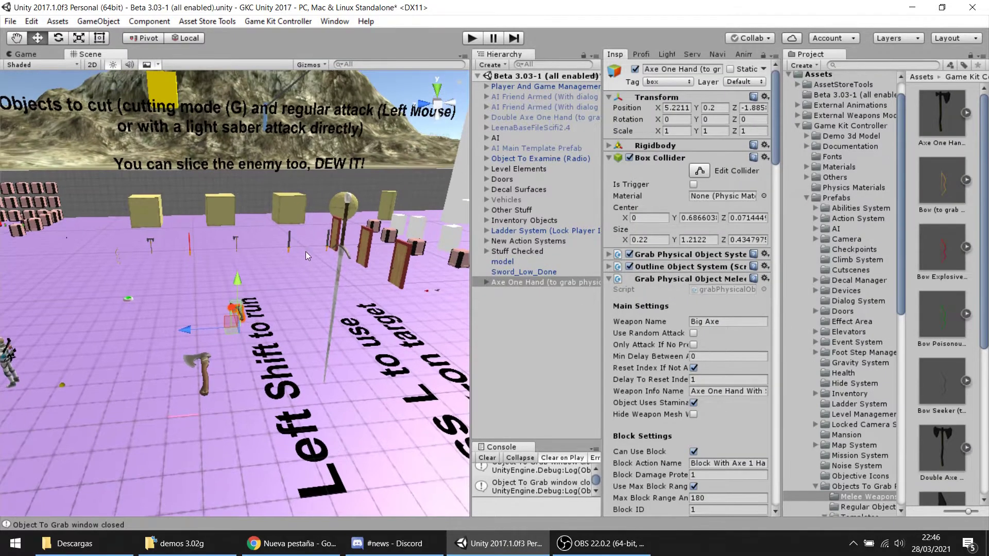
Step: Frame the axe in a left side view and set the mesh rotation to X 0, Y 0, Z 90
{"action": "key", "text": "f"}
{"action": "left_click", "coordinate": [439, 113]}
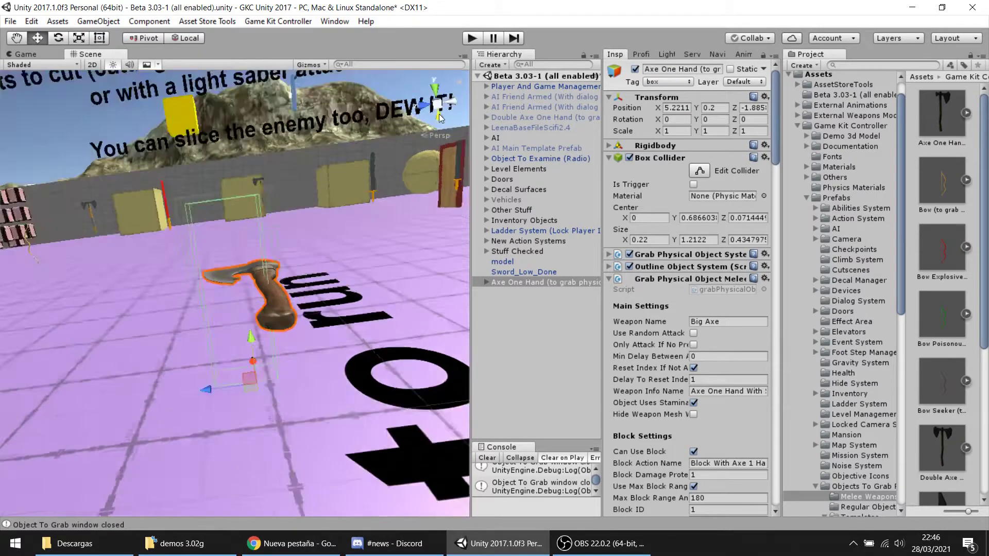
{"action": "left_click", "coordinate": [436, 104]}
{"action": "left_click", "coordinate": [437, 104]}
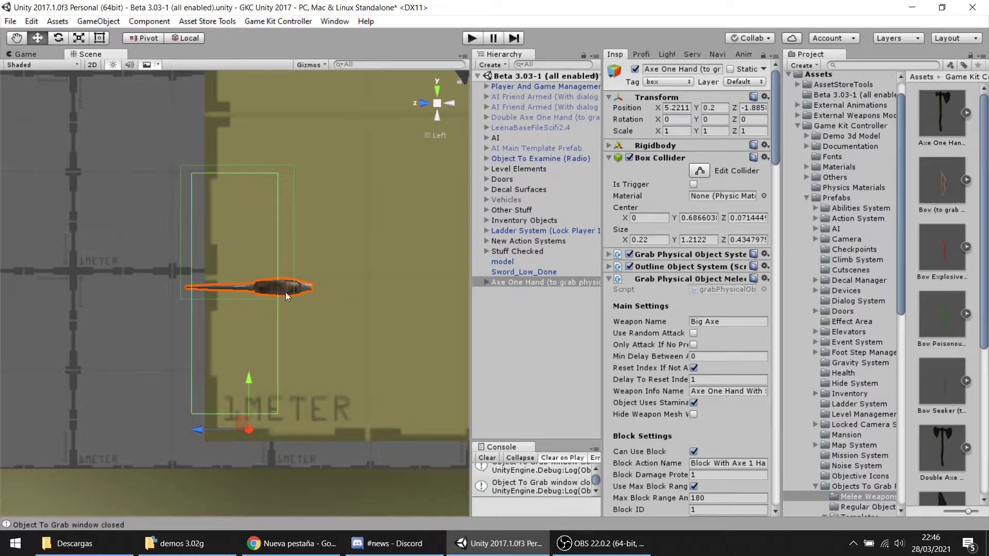
{"action": "left_click", "coordinate": [277, 292]}
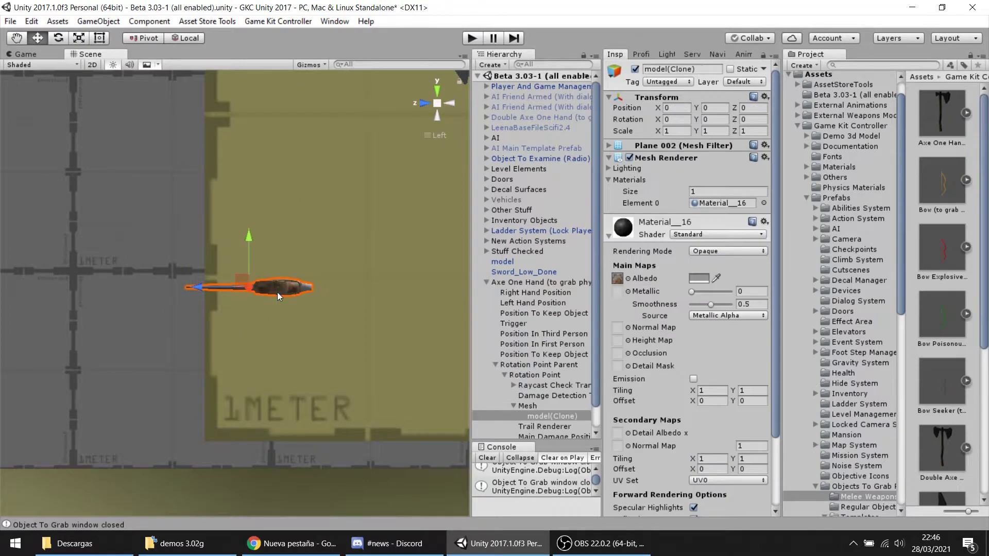
{"action": "left_click", "coordinate": [677, 120]}
{"action": "type", "text": "90"}
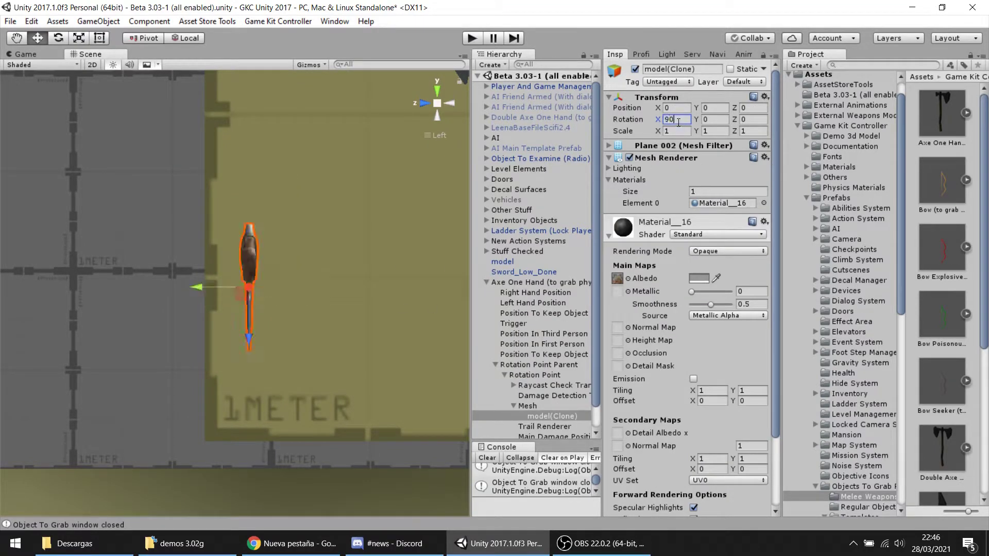
{"action": "key", "text": "BackSpace"}
{"action": "key", "text": "BackSpace"}
{"action": "type", "text": "0"}
{"action": "left_click", "coordinate": [713, 119]}
{"action": "type", "text": "90"}
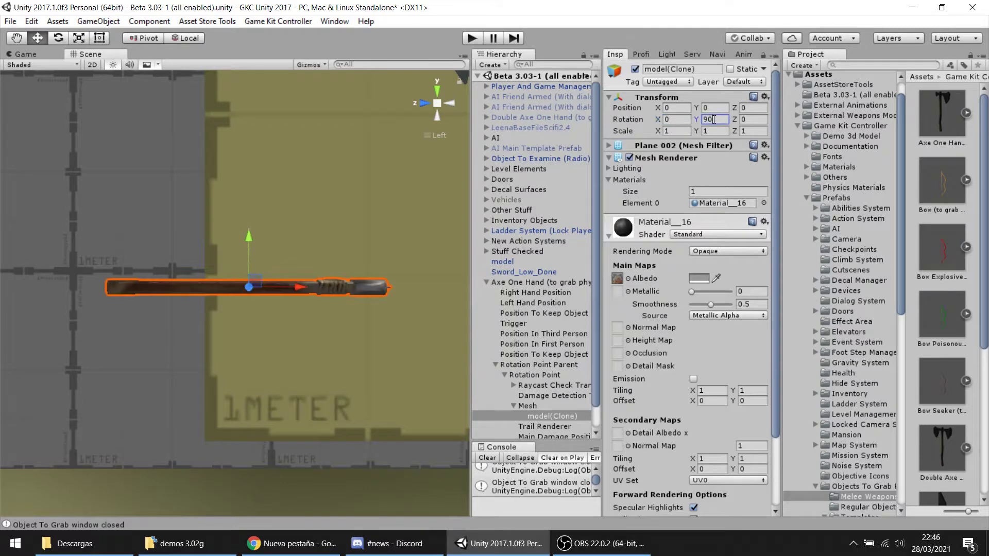
{"action": "key", "text": "BackSpace"}
{"action": "key", "text": "BackSpace"}
{"action": "type", "text": "0"}
{"action": "left_click", "coordinate": [750, 119]}
{"action": "type", "text": "90"}
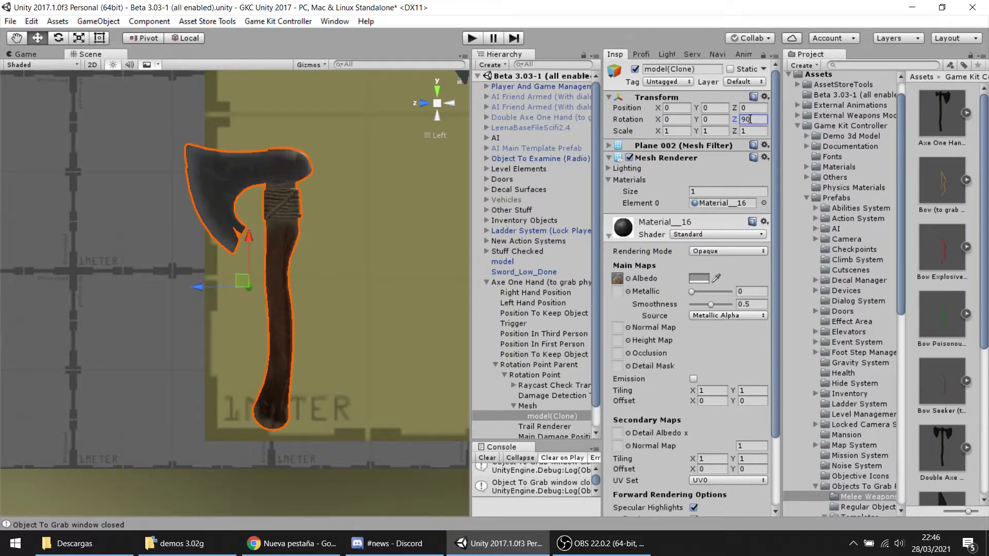
Step: Shift the 0.8052-scaled axe mesh along Z and lower it to fit inside the weapon collider
{"action": "middle_click_drag", "start_coordinate": [323, 221], "coordinate": [406, 257]}
{"action": "left_click", "coordinate": [527, 281]}
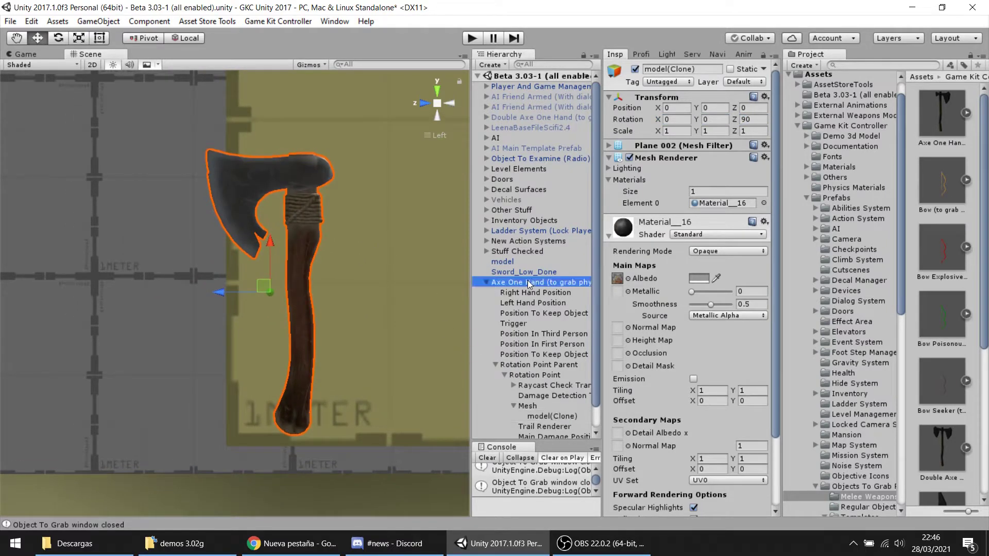
{"action": "left_click", "coordinate": [542, 414]}
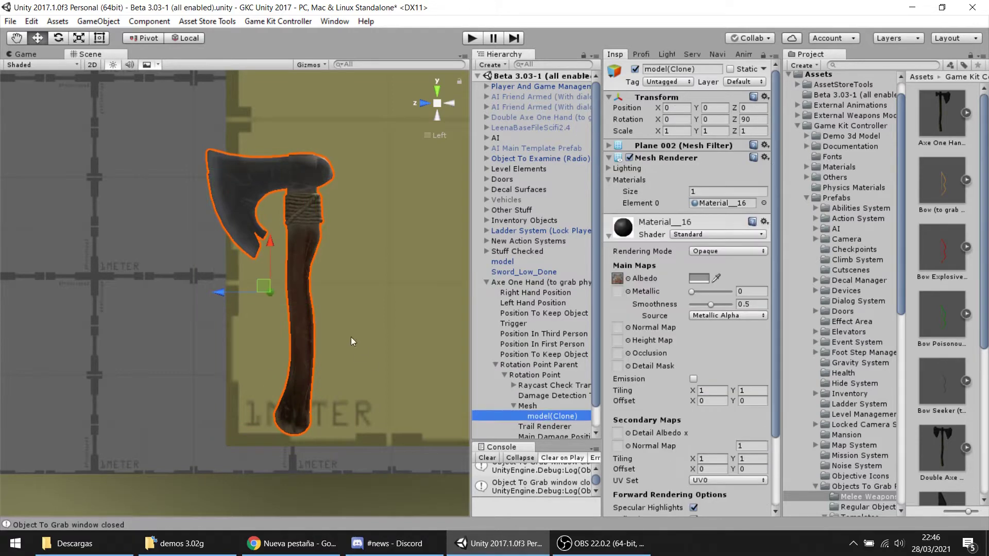
{"action": "left_click_drag", "start_coordinate": [261, 295], "coordinate": [231, 295]}
{"action": "key", "text": "w"}
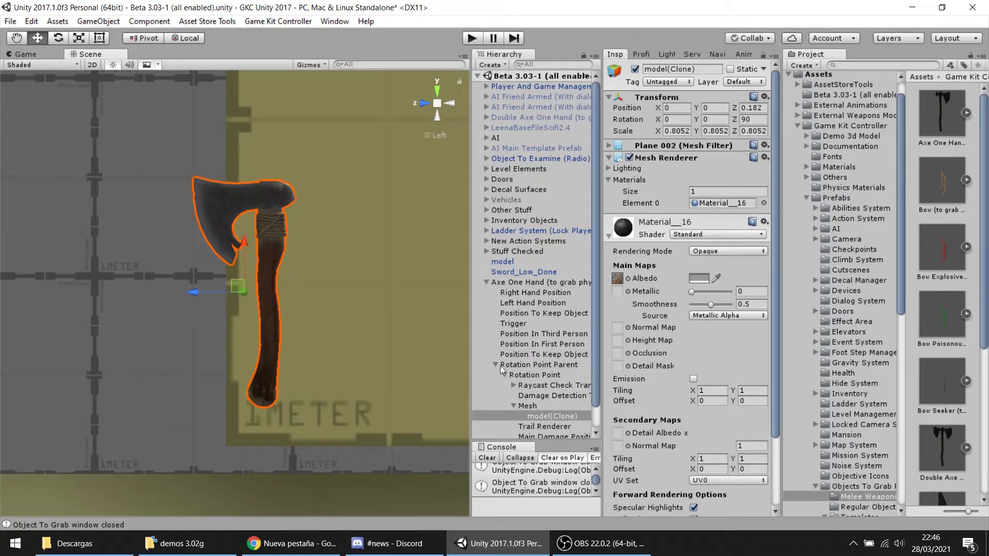
{"action": "left_click", "coordinate": [518, 282]}
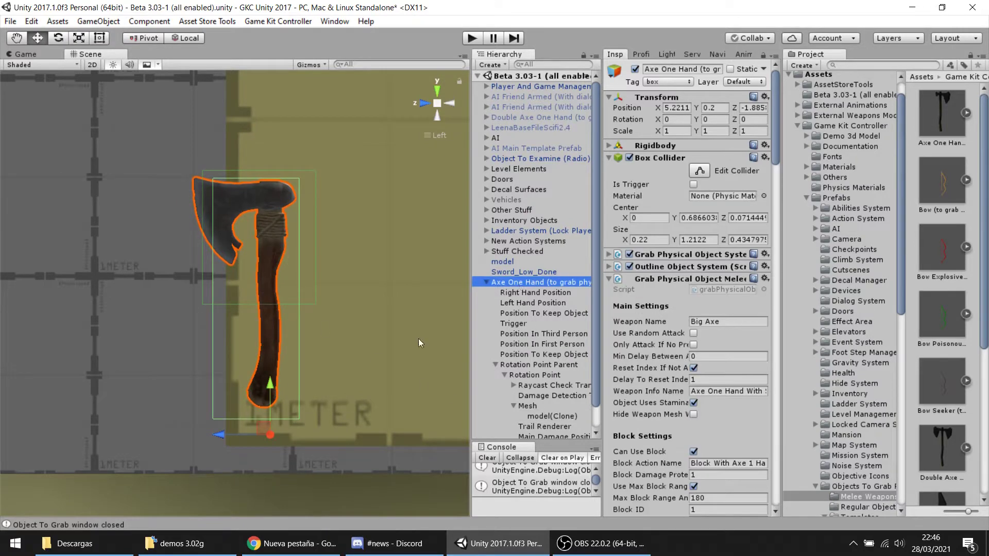
{"action": "left_click", "coordinate": [284, 376]}
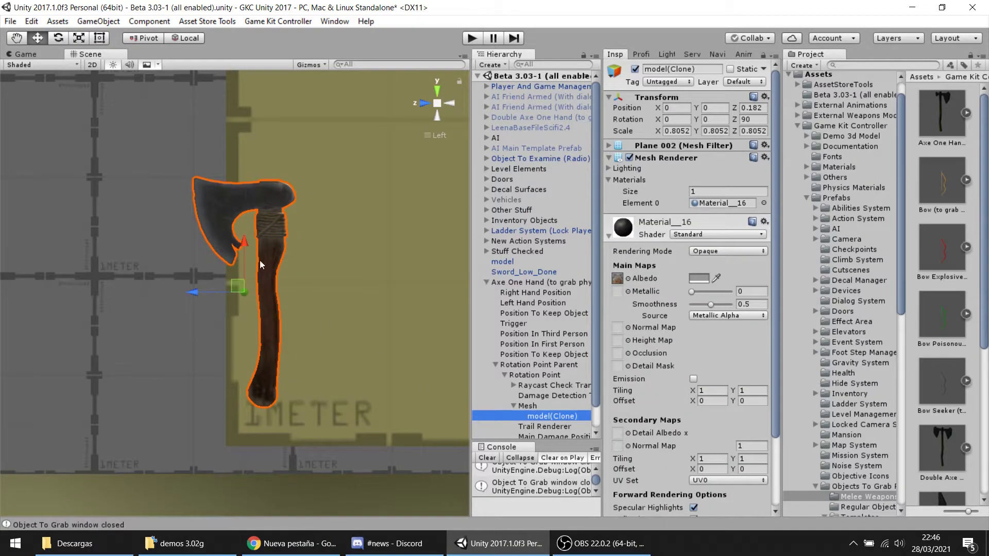
{"action": "left_click_drag", "start_coordinate": [243, 246], "coordinate": [244, 253]}
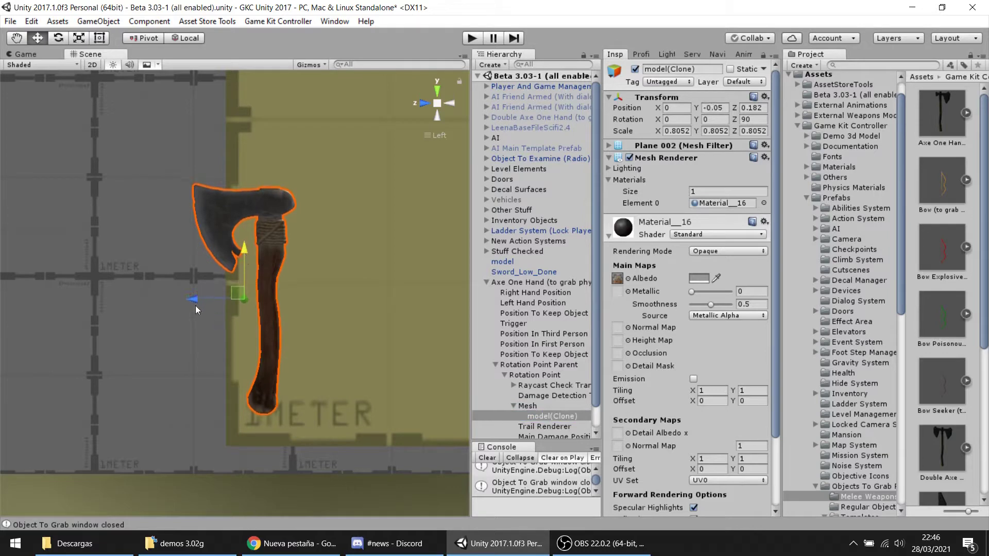
{"action": "left_click_drag", "start_coordinate": [195, 306], "coordinate": [197, 304]}
{"action": "left_click", "coordinate": [519, 281]}
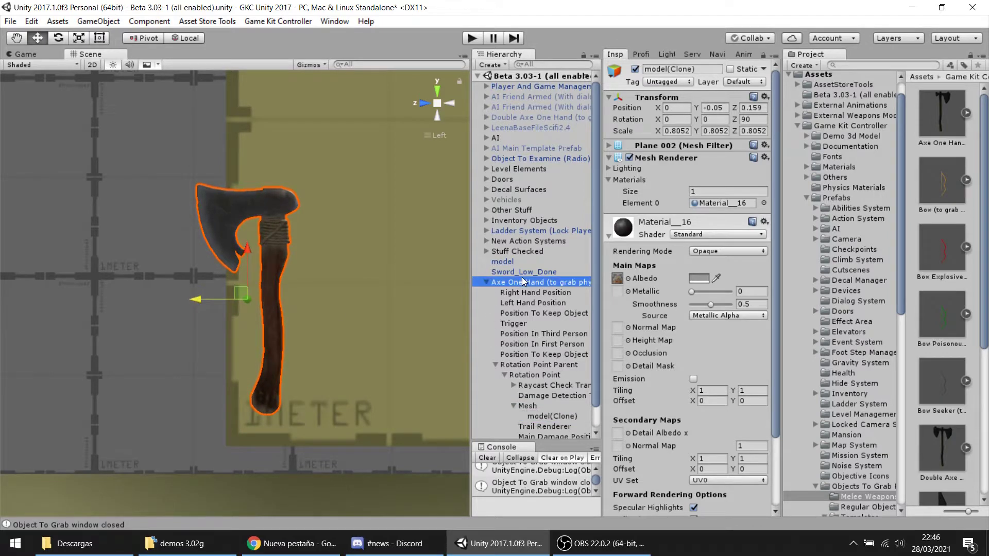
{"action": "scroll", "coordinate": [209, 364], "scroll_direction": "up", "scroll_amount": 2}
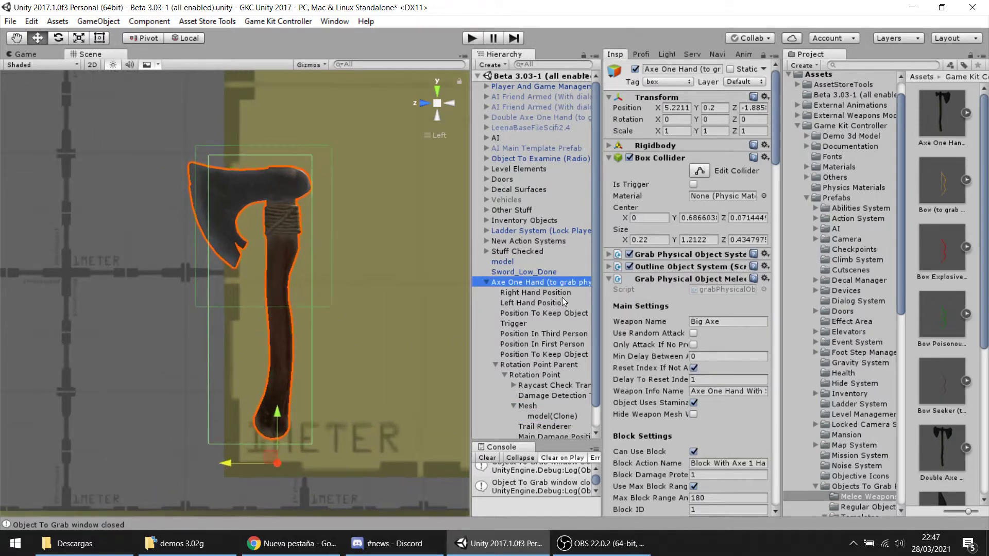
Step: Move the Damage Detection trigger onto the axe blade at Y 0.191, Z 0.133
{"action": "left_click", "coordinate": [551, 397]}
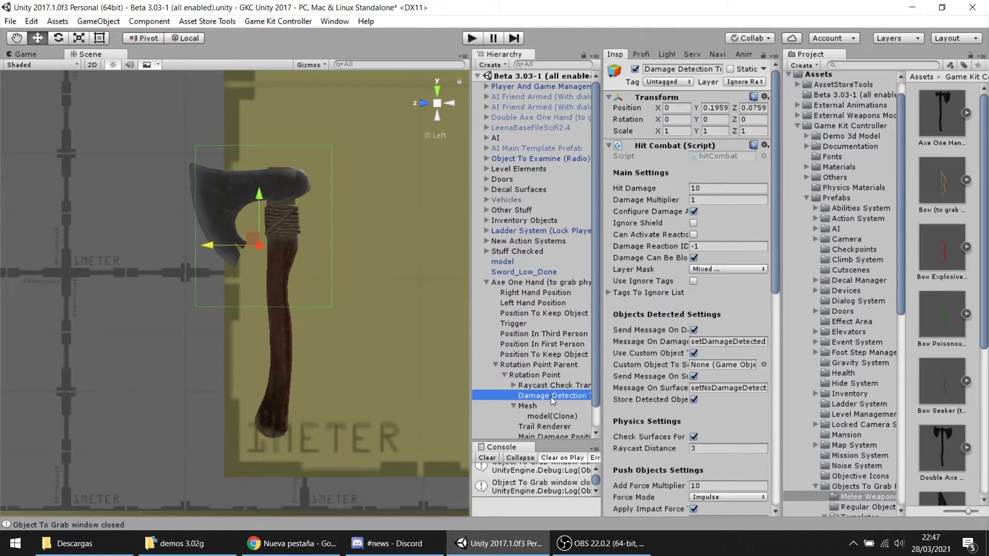
{"action": "left_click_drag", "start_coordinate": [256, 239], "coordinate": [242, 240]}
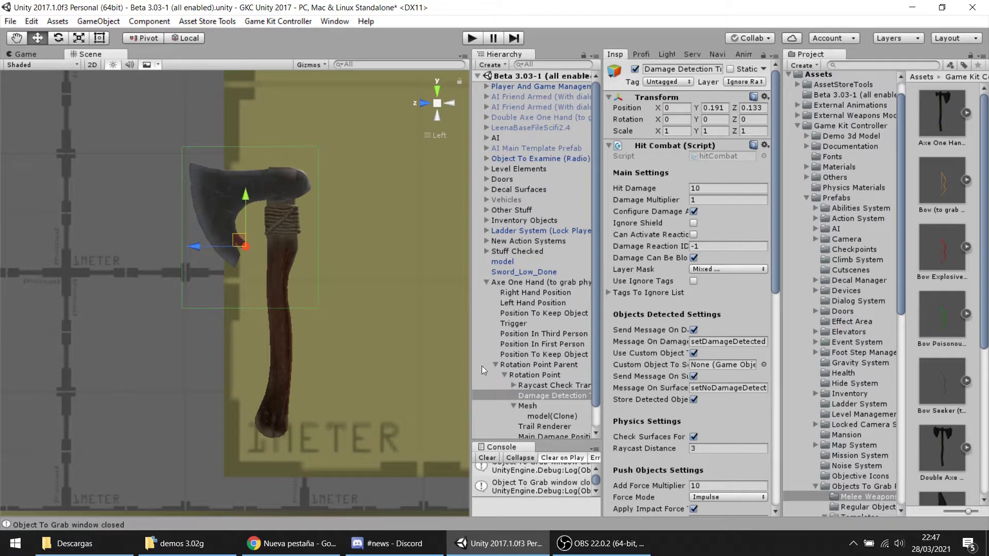
{"action": "left_click", "coordinate": [519, 284]}
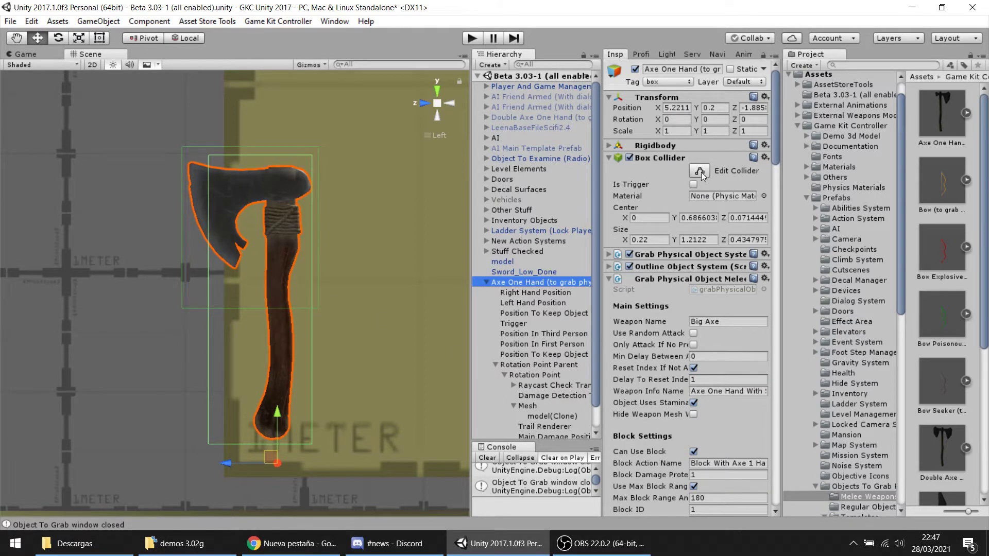
Step: Widen the axe's box collider to cover the head, giving center Z 0.1188 and size Z 0.5297
{"action": "left_click", "coordinate": [699, 171]}
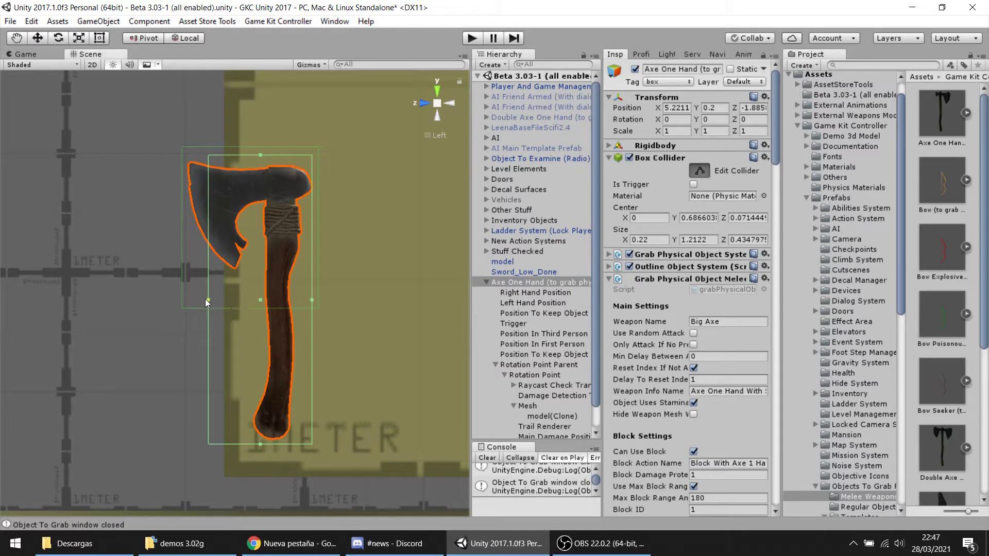
{"action": "left_click_drag", "start_coordinate": [207, 303], "coordinate": [187, 302]}
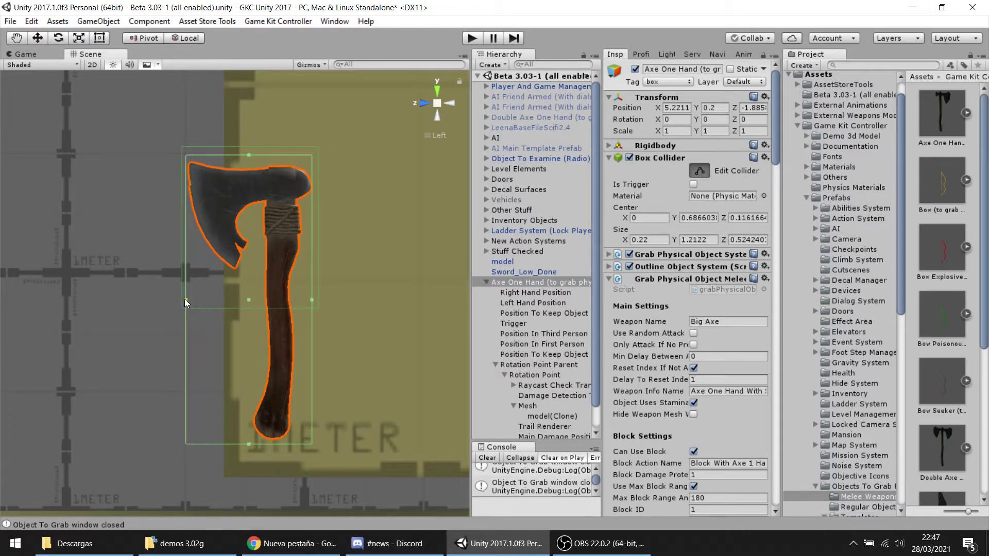
{"action": "left_click", "coordinate": [449, 105]}
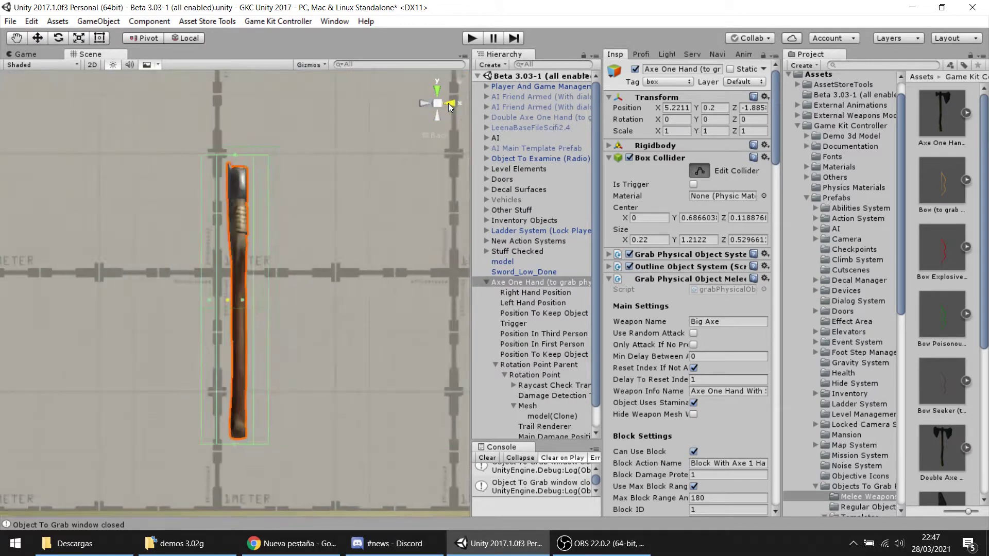
{"action": "left_click", "coordinate": [421, 105]}
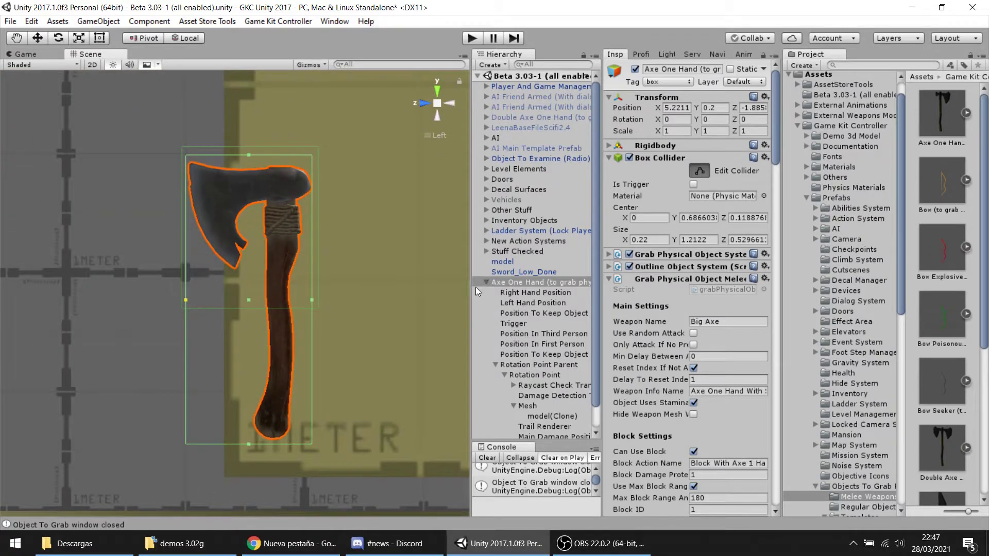
{"action": "left_click_drag", "start_coordinate": [472, 292], "coordinate": [368, 313]}
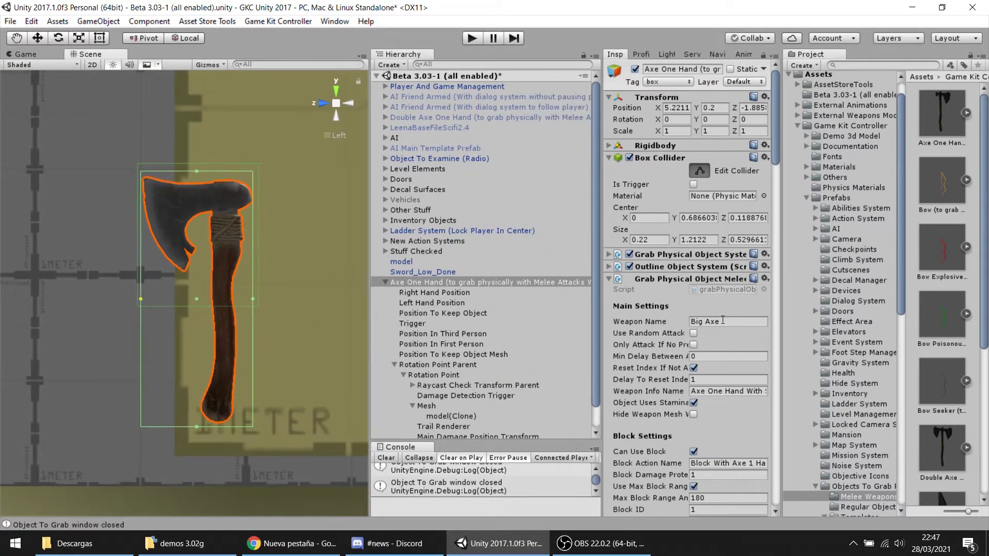
Step: Name the weapon 'Regular Axe', save it as a prefab in Melee Weapons, and expand Player And Game Management
{"action": "left_click", "coordinate": [722, 319]}
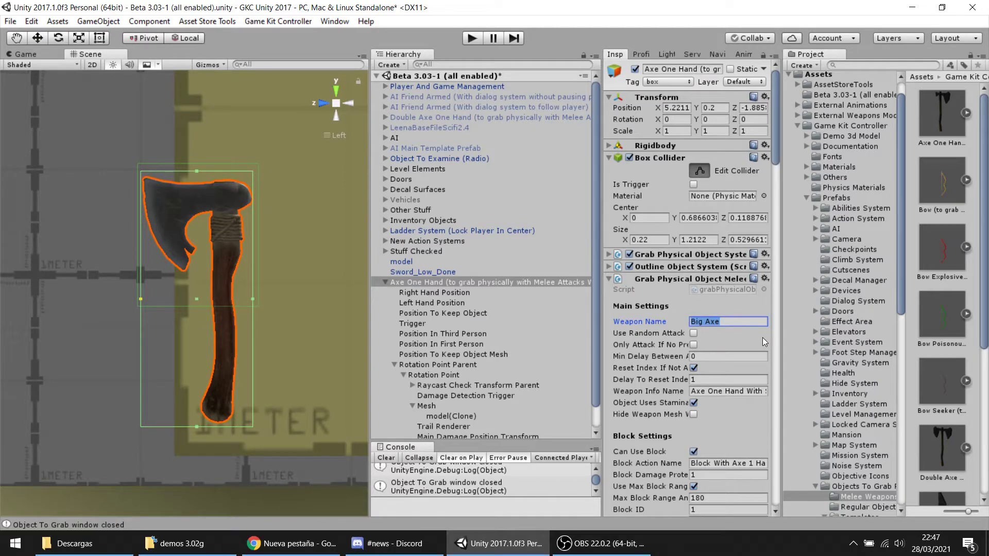
{"action": "type", "text": "Regular Axe"}
{"action": "left_click_drag", "start_coordinate": [778, 202], "coordinate": [679, 231]}
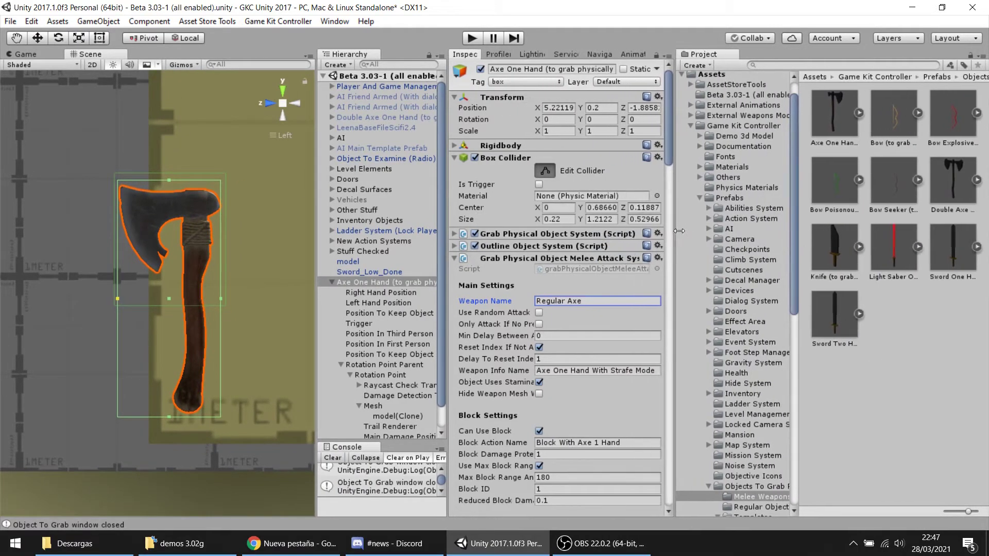
{"action": "mouse_move", "coordinate": [381, 286]}
{"action": "left_mouse_down"}
{"action": "mouse_move", "coordinate": [945, 334]}
{"action": "mouse_move", "coordinate": [930, 340]}
{"action": "left_mouse_up"}
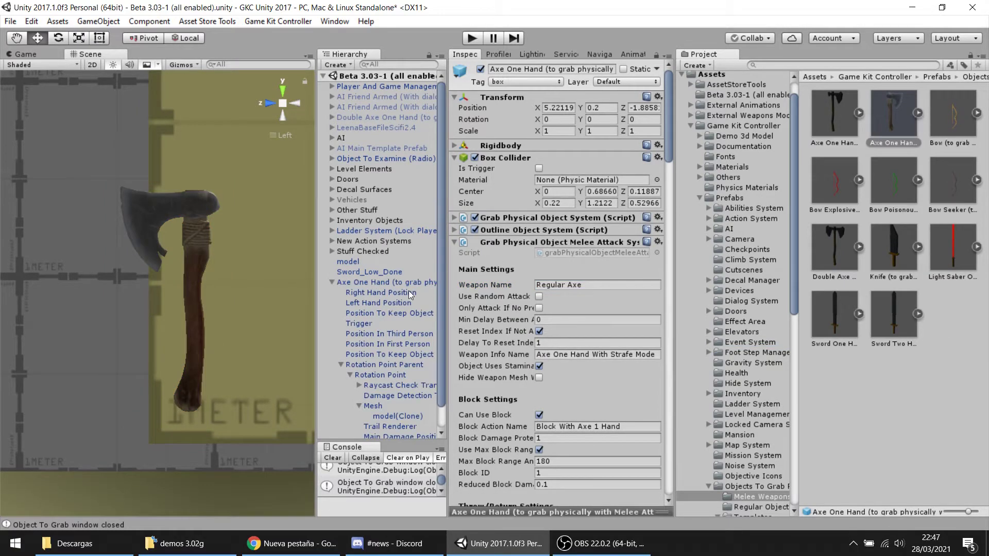
{"action": "left_click", "coordinate": [331, 87]}
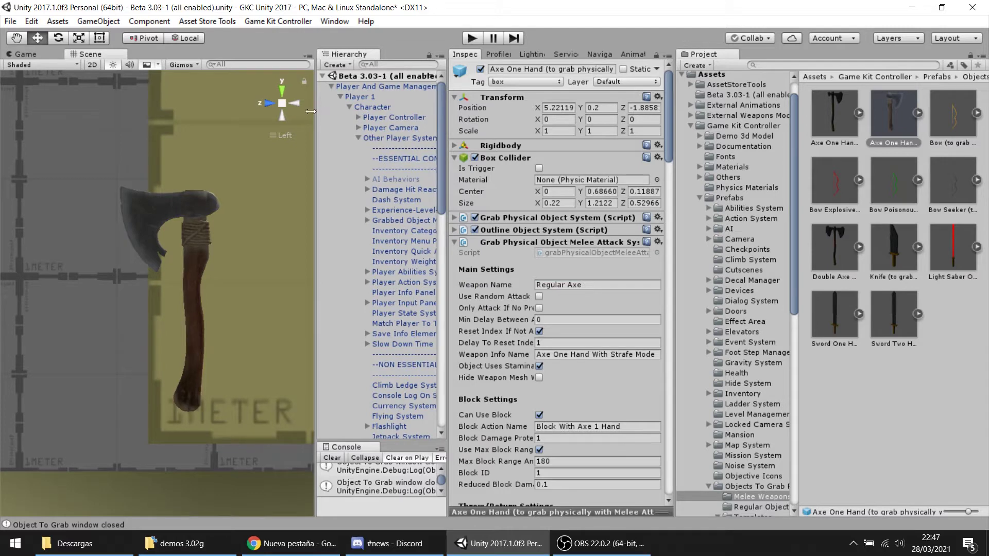
Step: In the player's Grabbed Object Melee Attack System, set the melee weapon prefab list size to 12
{"action": "left_click_drag", "start_coordinate": [316, 135], "coordinate": [232, 138]}
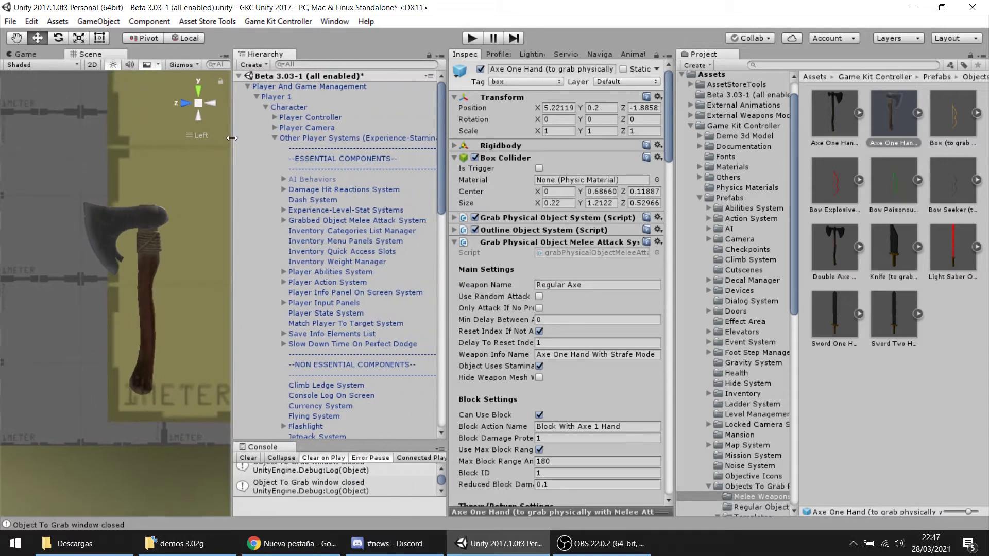
{"action": "left_click", "coordinate": [317, 216]}
{"action": "scroll", "coordinate": [530, 276], "scroll_direction": "down", "scroll_amount": 5}
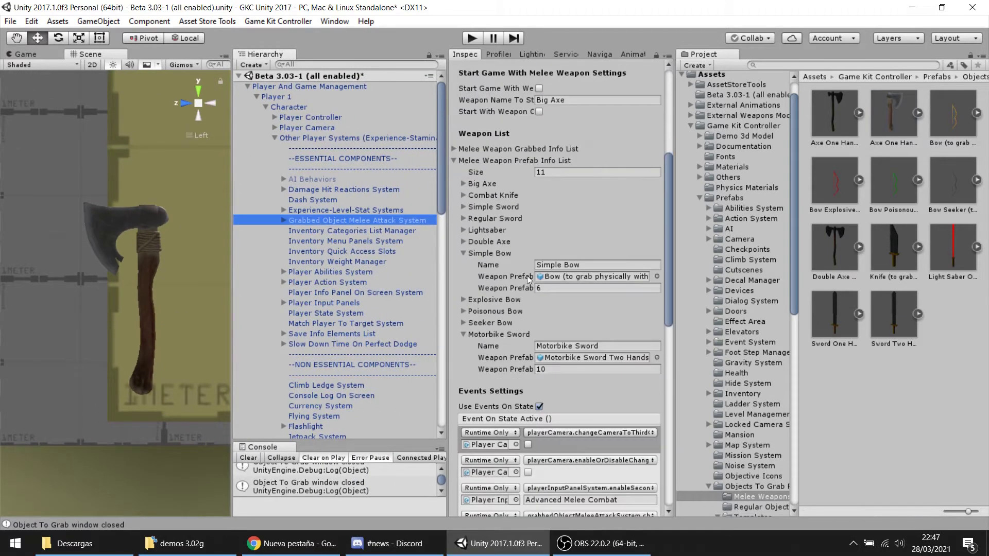
{"action": "left_click", "coordinate": [496, 252]}
{"action": "left_click", "coordinate": [490, 299]}
{"action": "left_click", "coordinate": [558, 171]}
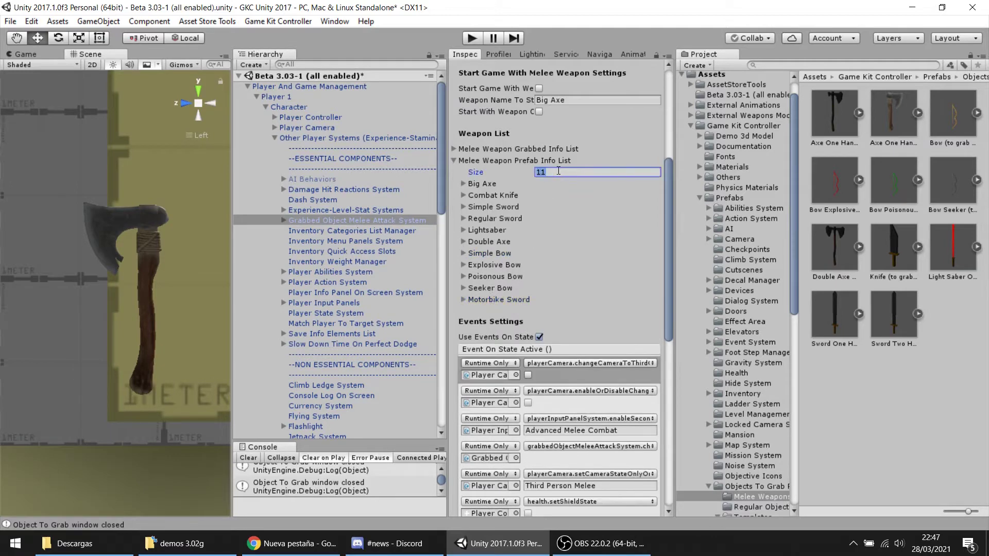
{"action": "type", "text": "12"}
{"action": "key", "text": "Return"}
Step: Name the new entry 'Regular Axe', assign the Axe One Hand prefab, and set its number to 11
{"action": "left_click", "coordinate": [502, 311]}
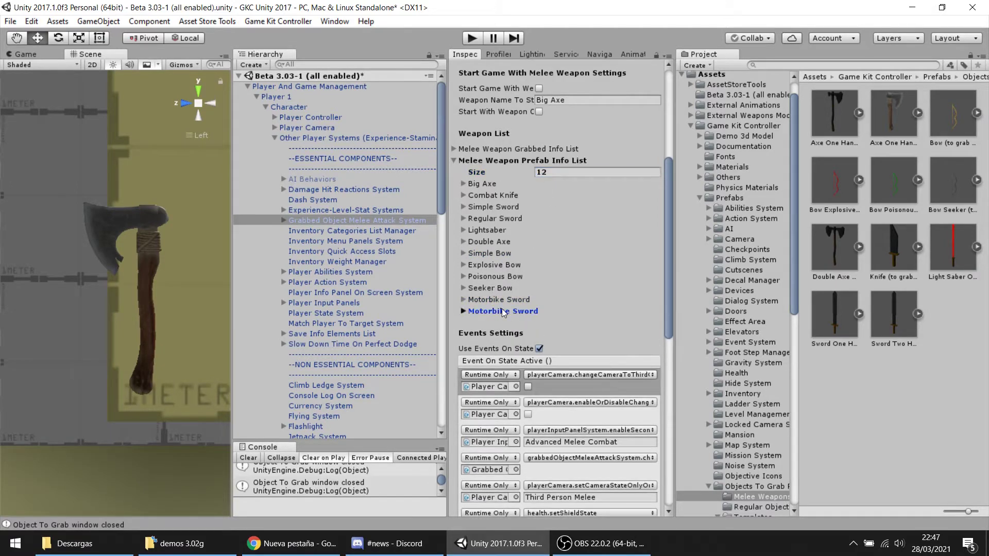
{"action": "left_click", "coordinate": [589, 324]}
{"action": "key", "text": "BackSpace"}
{"action": "type", "text": "E"}
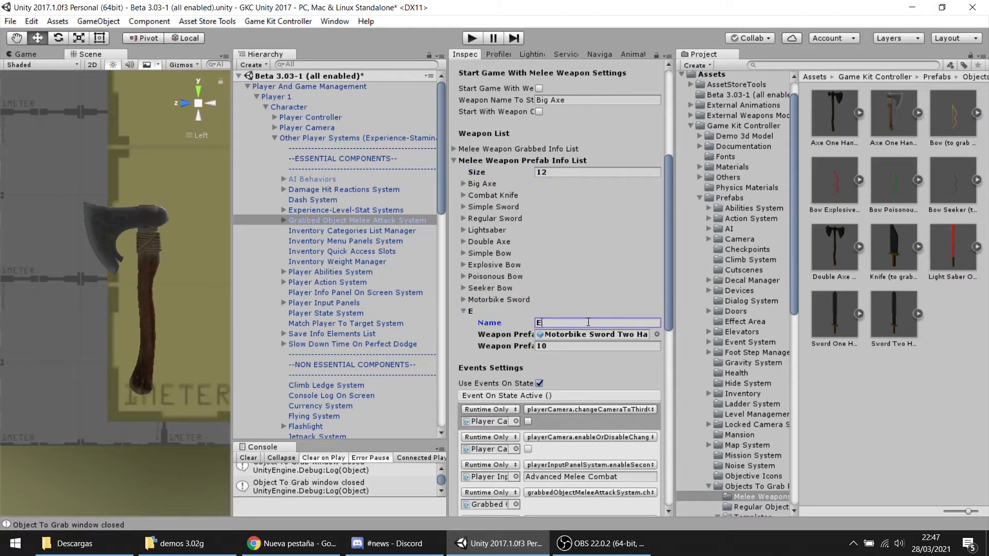
{"action": "type", "text": "Regular Axe"}
{"action": "left_click_drag", "start_coordinate": [900, 124], "coordinate": [579, 335]}
{"action": "left_click", "coordinate": [574, 345]}
{"action": "type", "text": "11"}
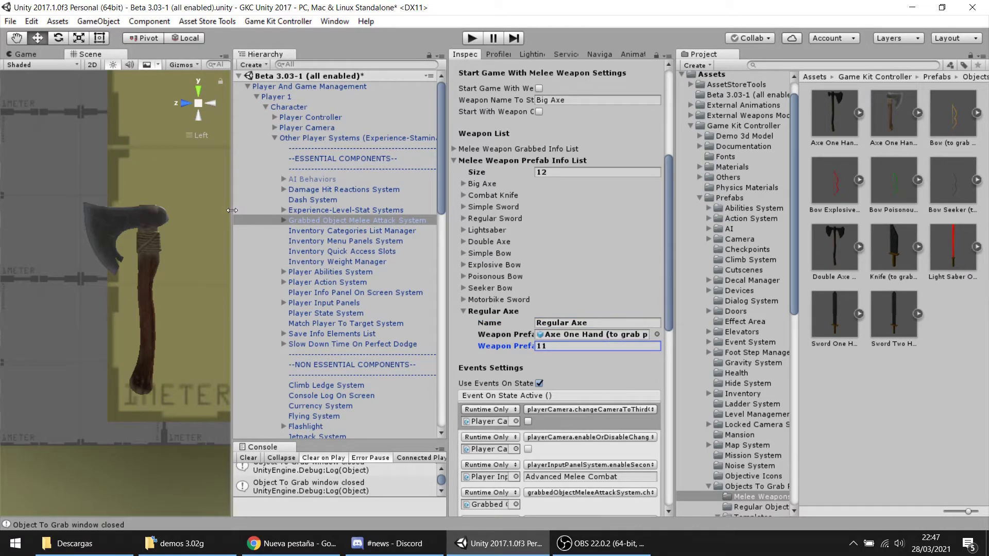
{"action": "left_click_drag", "start_coordinate": [232, 210], "coordinate": [644, 256]}
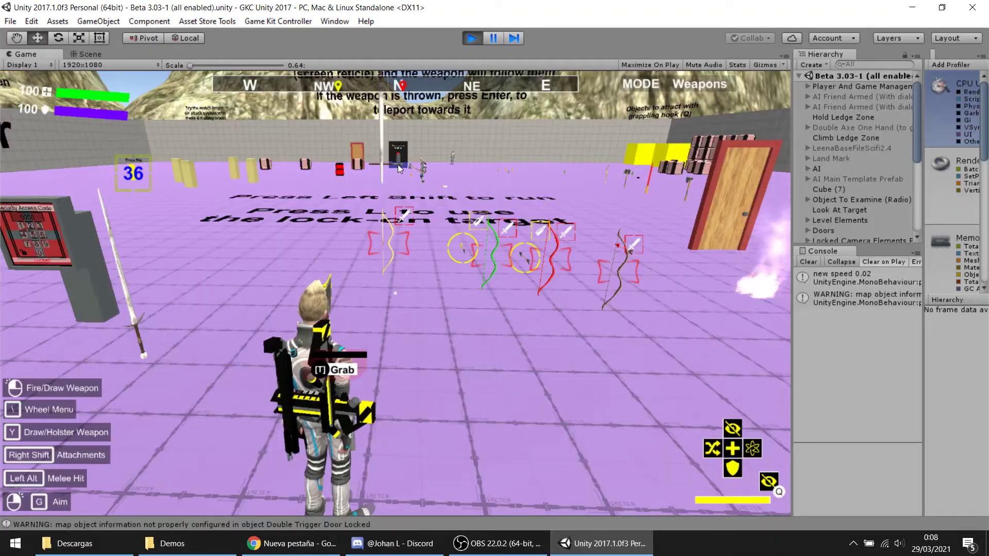
Step: Switch to melee mode with Y to draw and test the Regular Axe
{"action": "key", "text": "y"}
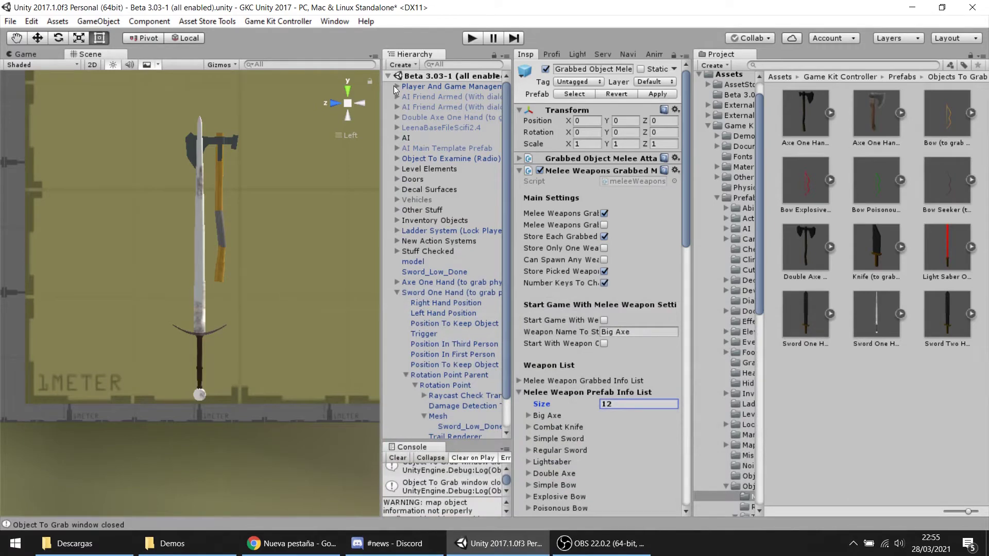
Step: Set the player's melee weapon prefab list size to 13
{"action": "left_click", "coordinate": [396, 88]}
{"action": "scroll", "coordinate": [575, 332], "scroll_direction": "down", "scroll_amount": 5}
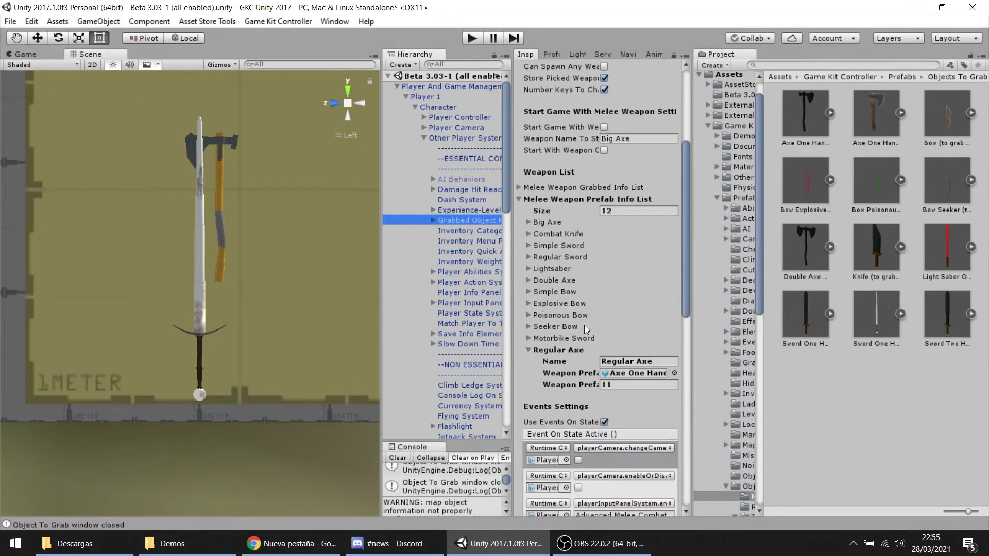
{"action": "left_click", "coordinate": [625, 211]}
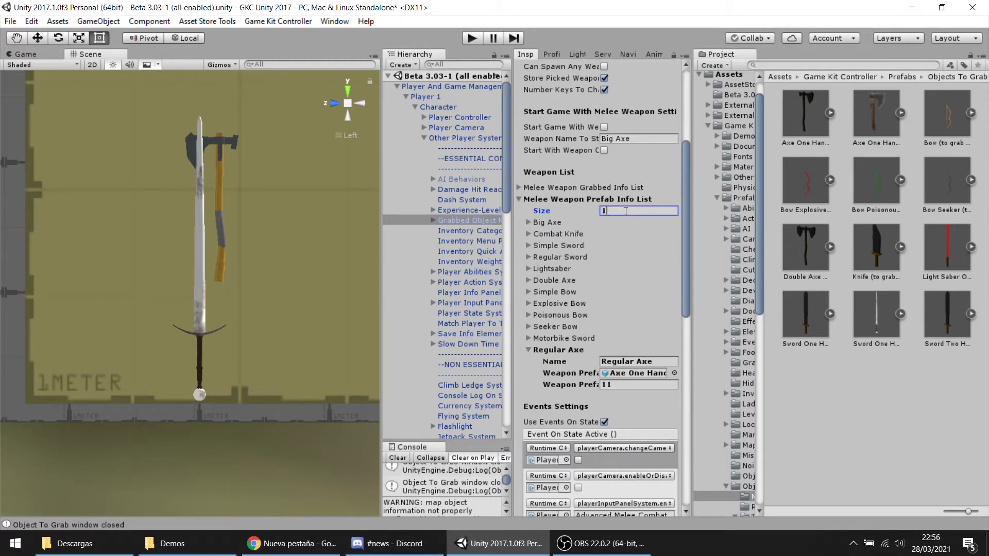
{"action": "type", "text": "3"}
{"action": "key", "text": "Return"}
Step: Name the new entry 'Great Sword', assign the Sword One Hand prefab as number 12, and start Play
{"action": "left_click", "coordinate": [612, 431]}
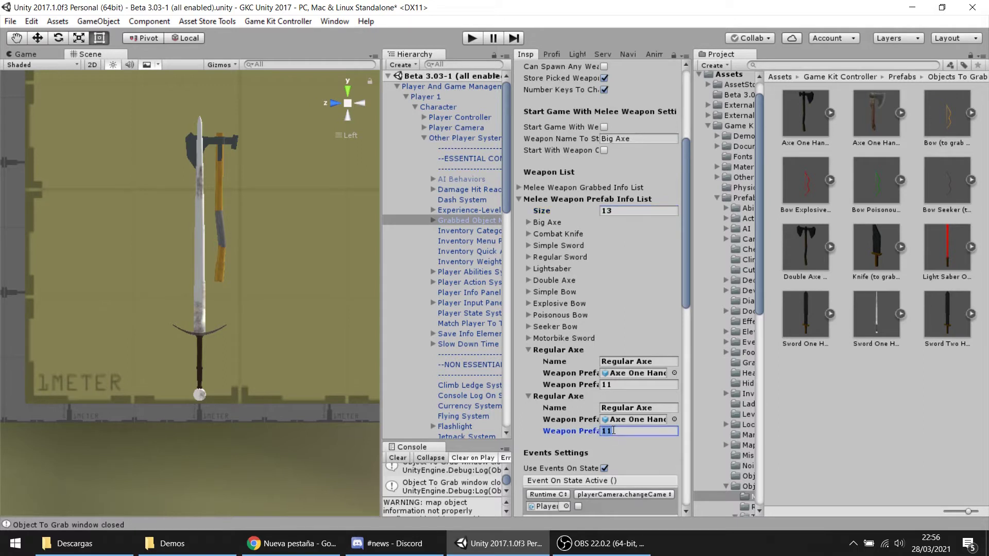
{"action": "type", "text": "12"}
{"action": "left_click", "coordinate": [668, 407]}
{"action": "type", "text": "Great Sword"}
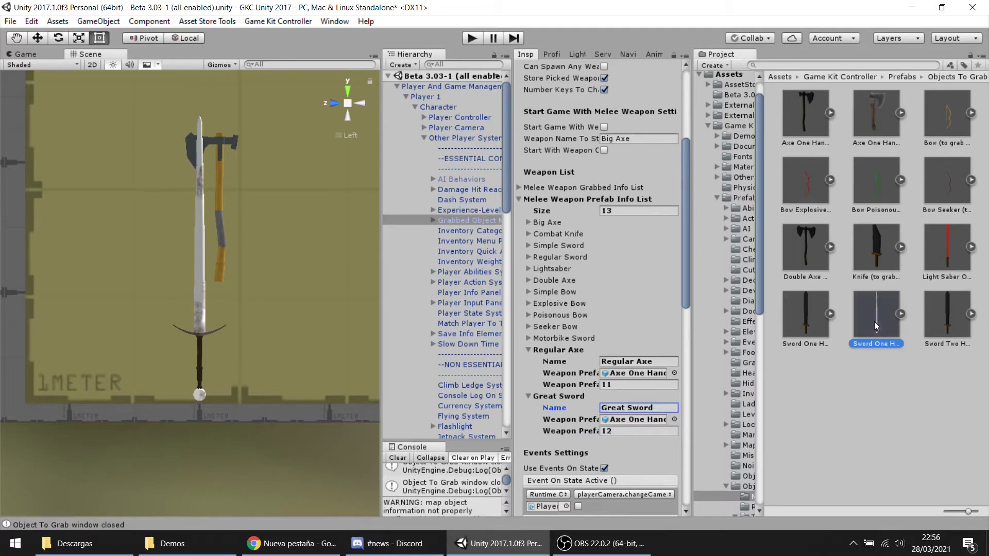
{"action": "left_click_drag", "start_coordinate": [874, 321], "coordinate": [652, 420]}
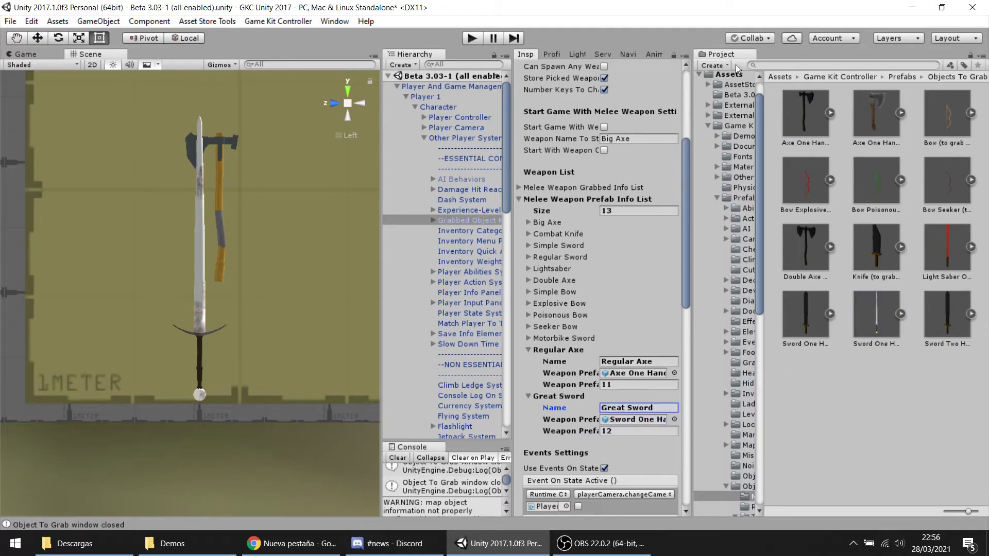
{"action": "key", "text": "ctrl+p"}
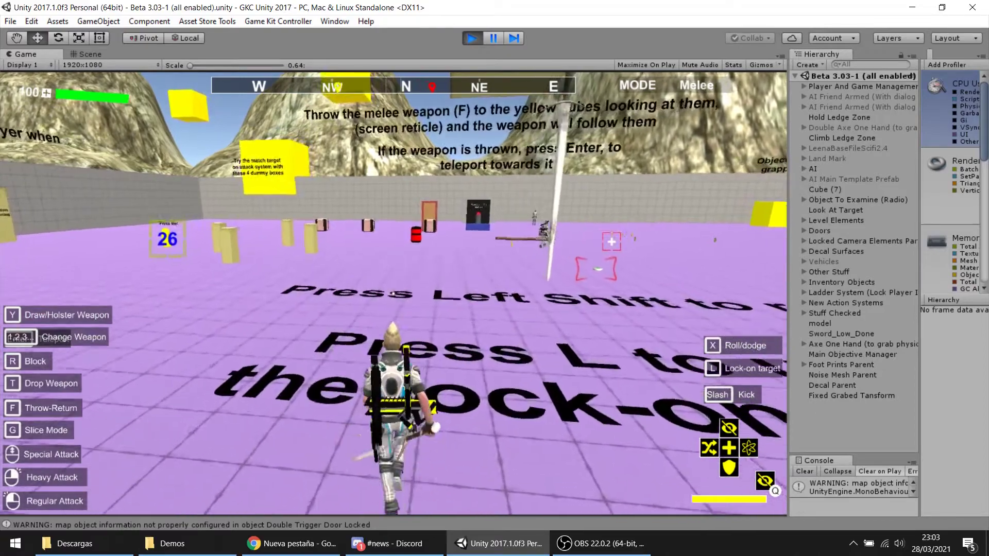
Step: Run the character across the arena and draw the sword near the axe-wielding Enemy
{"action": "key", "text": "w"}
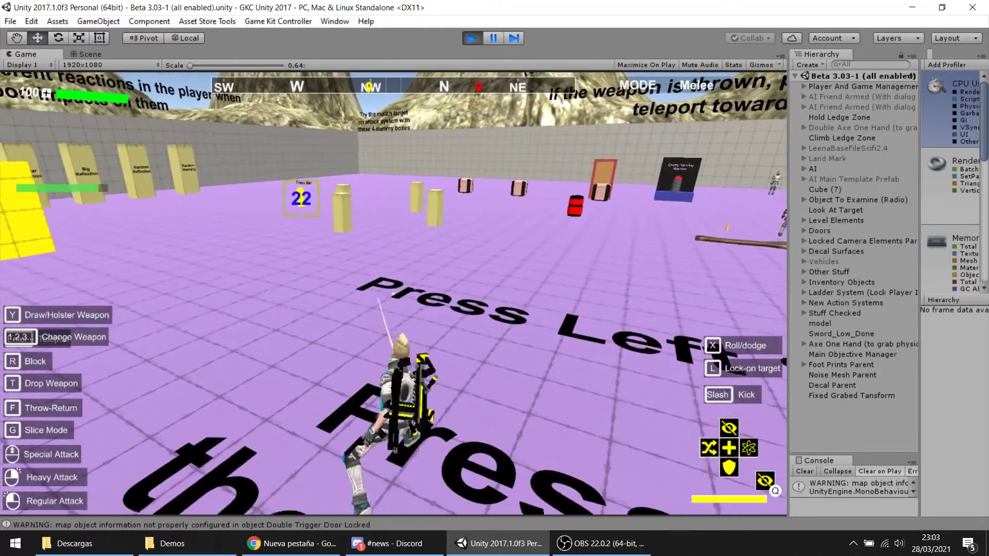
{"action": "key", "text": "w"}
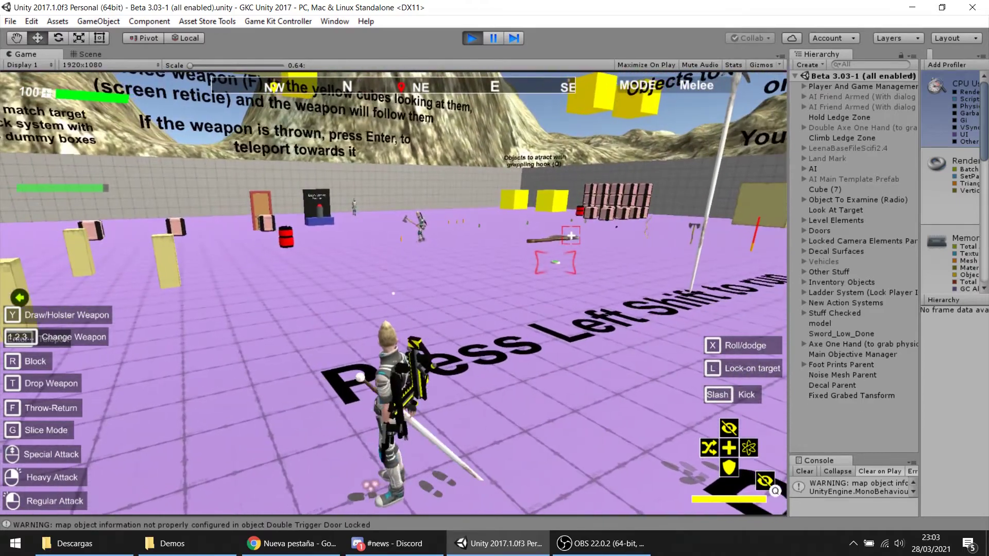
{"action": "key", "text": "w"}
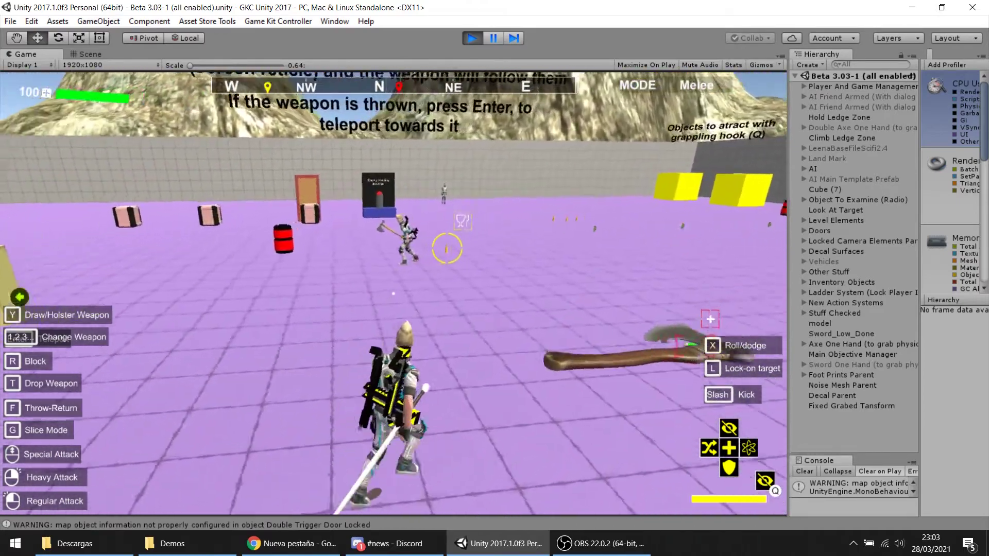
{"action": "key", "text": "w"}
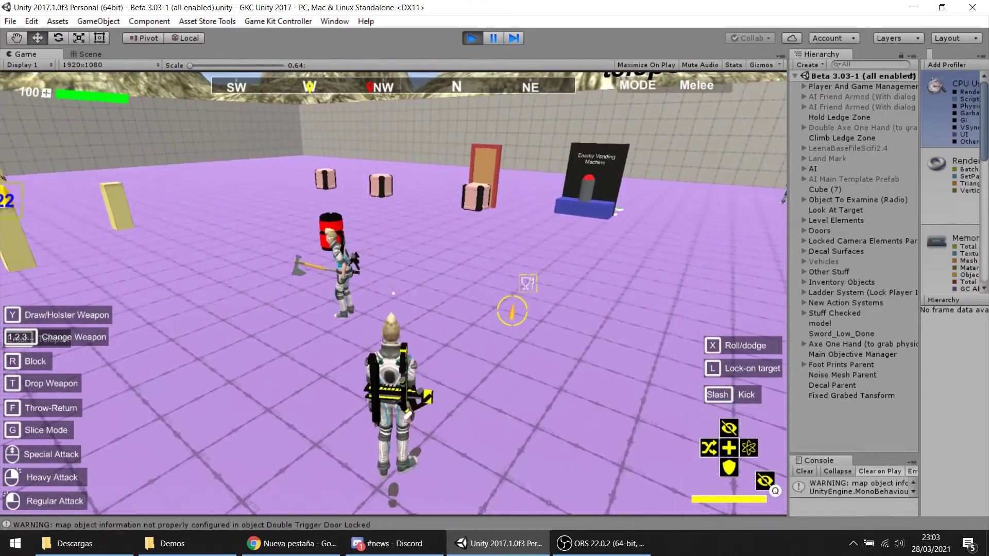
{"action": "key", "text": "w"}
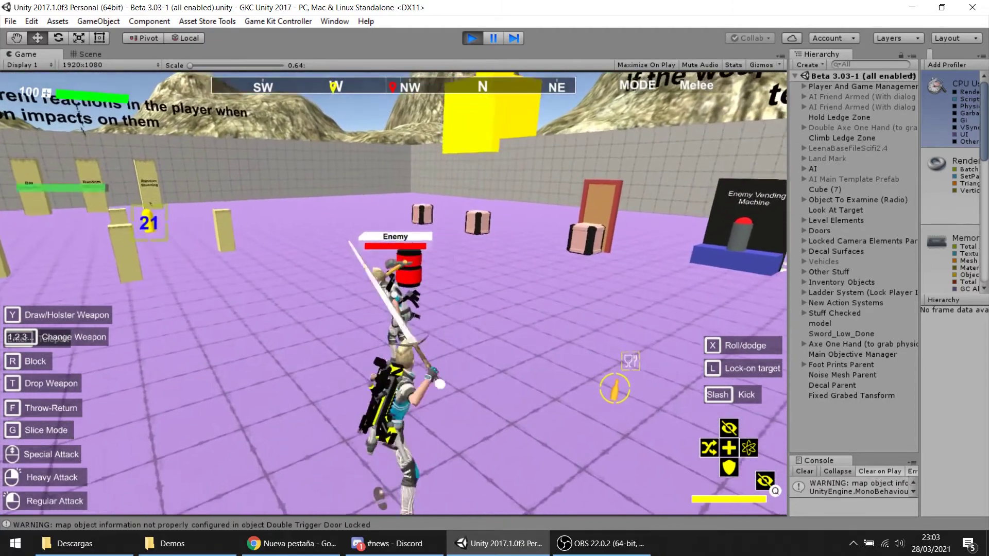
Step: Lock onto the Enemy with L, strike and circle it, then dodge away with X
{"action": "key", "text": "l"}
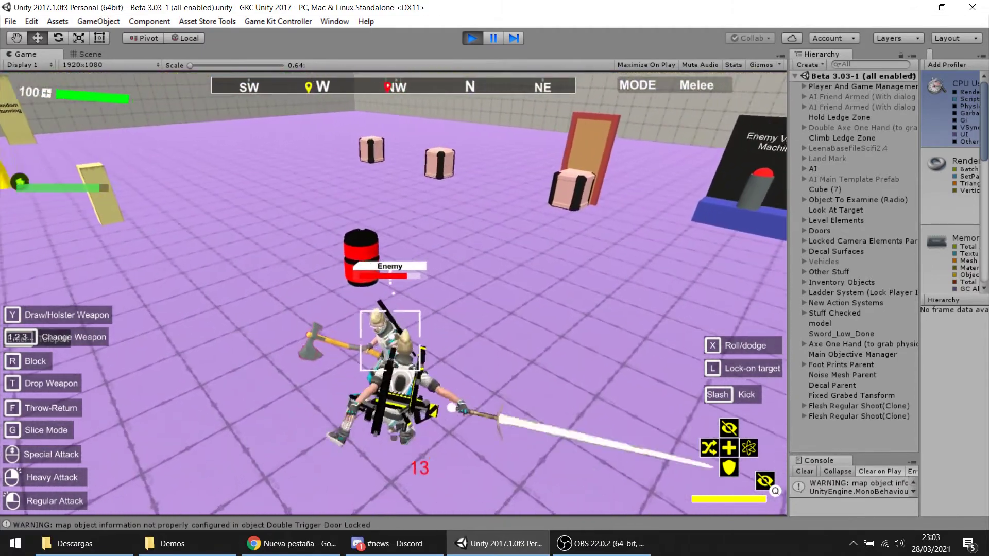
{"action": "key", "text": "w"}
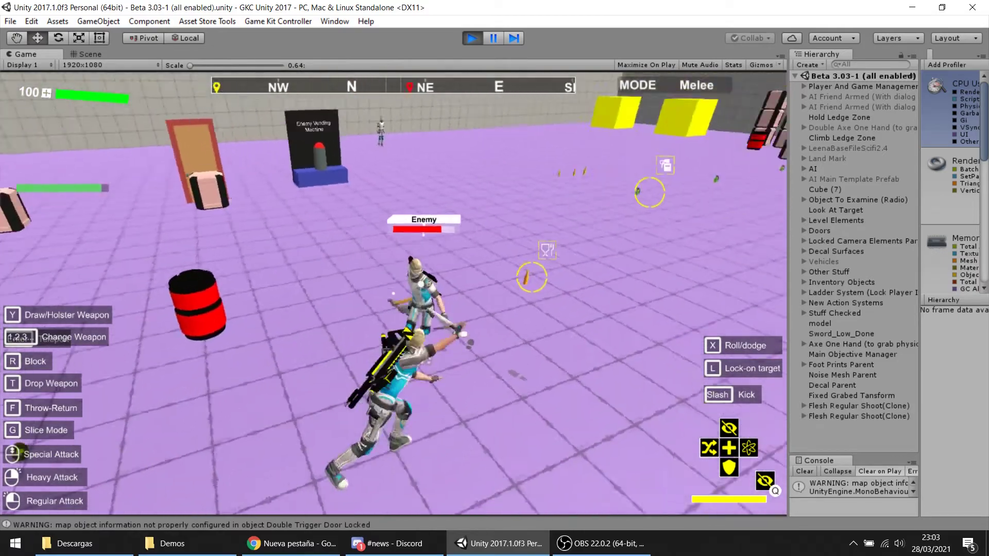
{"action": "key", "text": "l"}
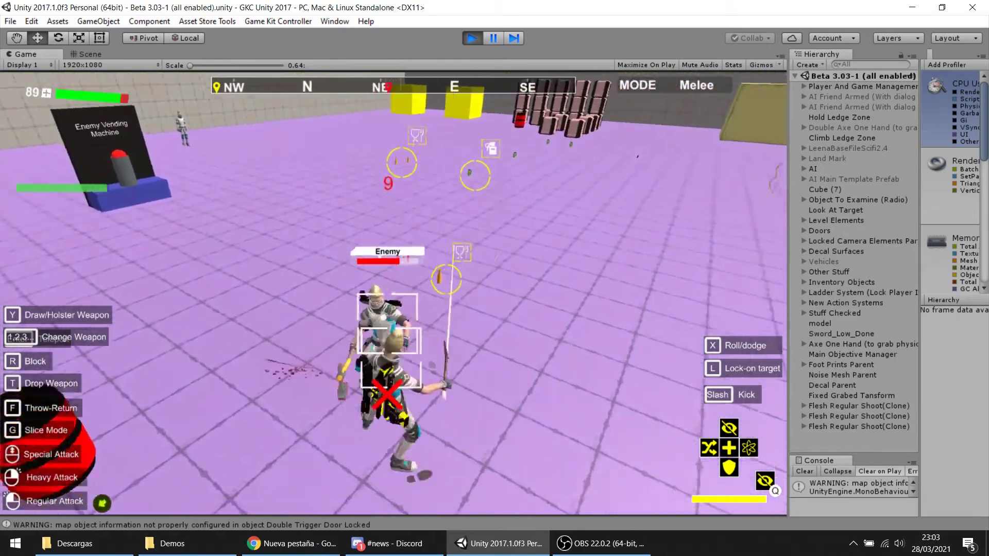
{"action": "key", "text": "w"}
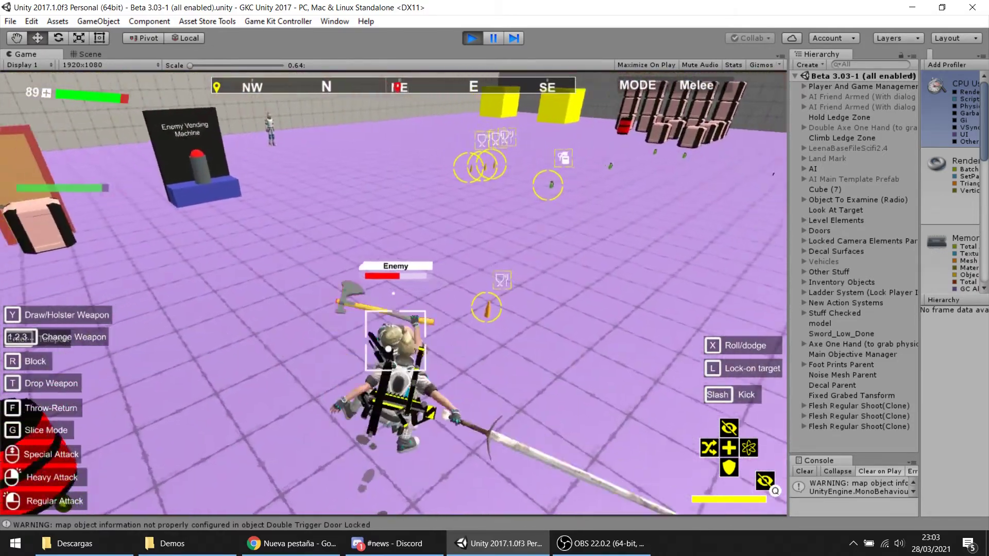
{"action": "key", "text": "l"}
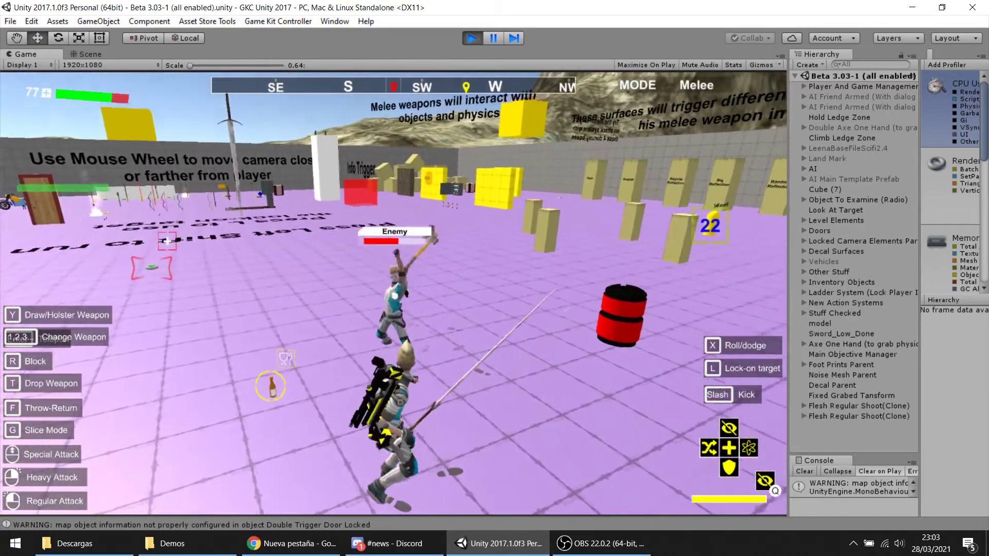
{"action": "key", "text": "l"}
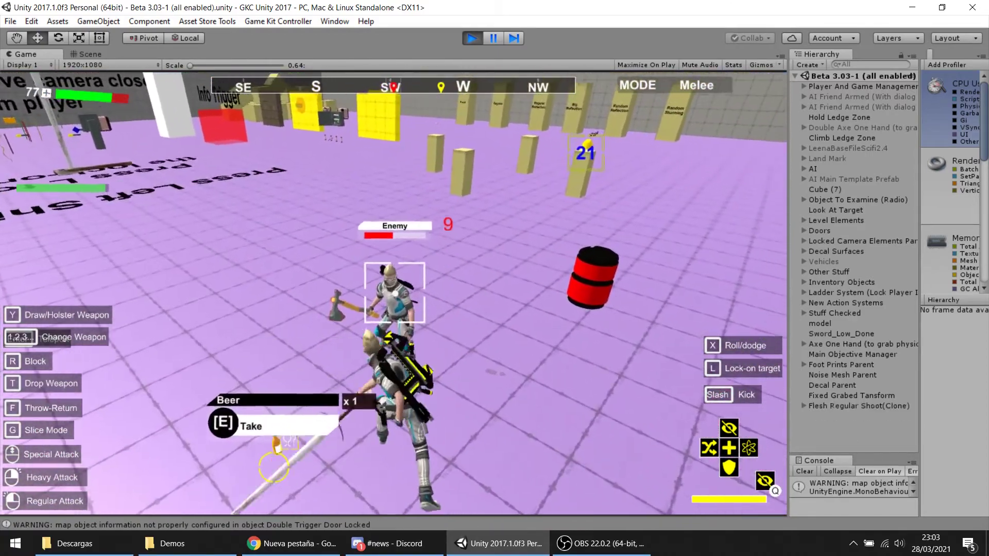
{"action": "key", "text": "l"}
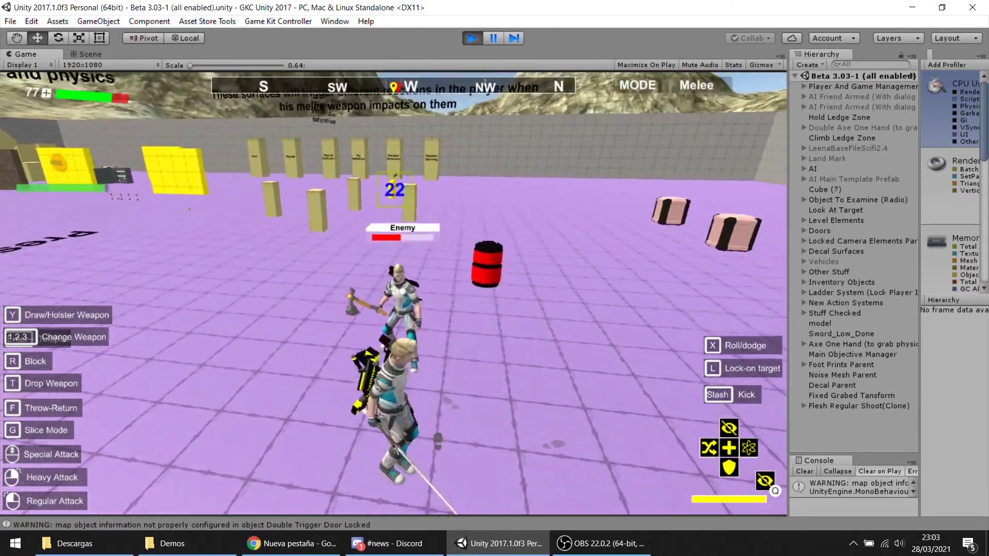
{"action": "key", "text": "x"}
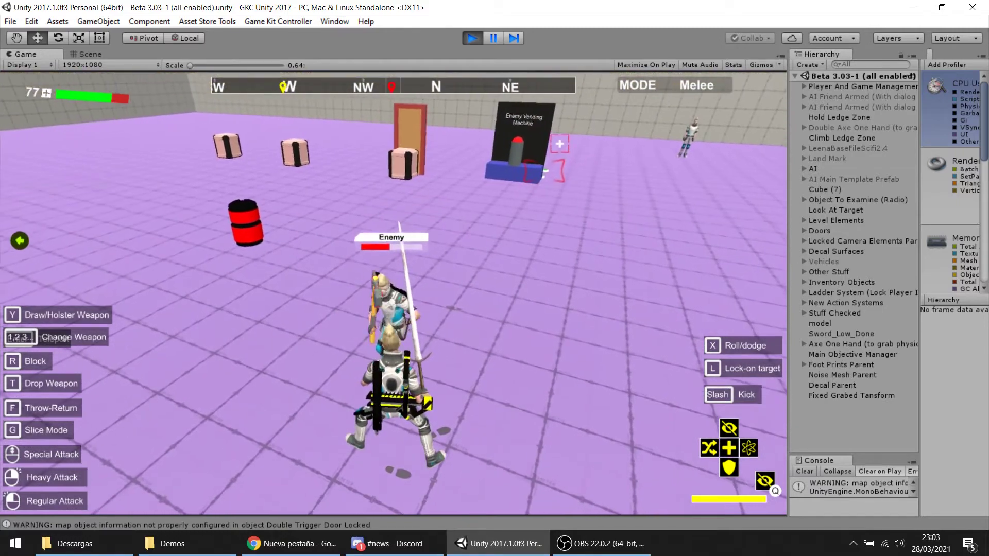